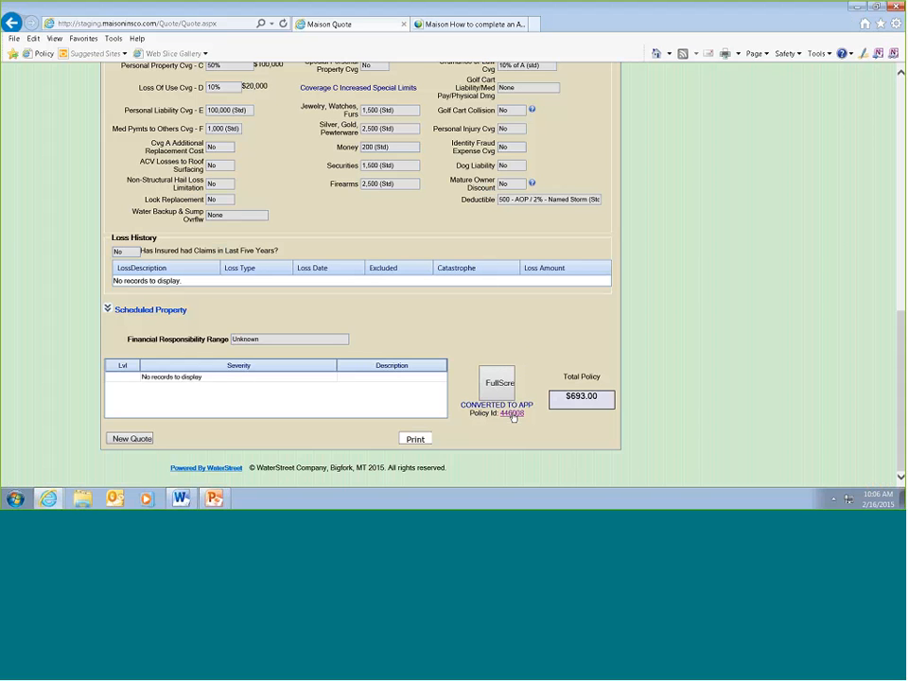
- Open the policy application converted from the quote and validate its Applicant(s) section
{"action": "left_click", "coordinate": [511, 414]}
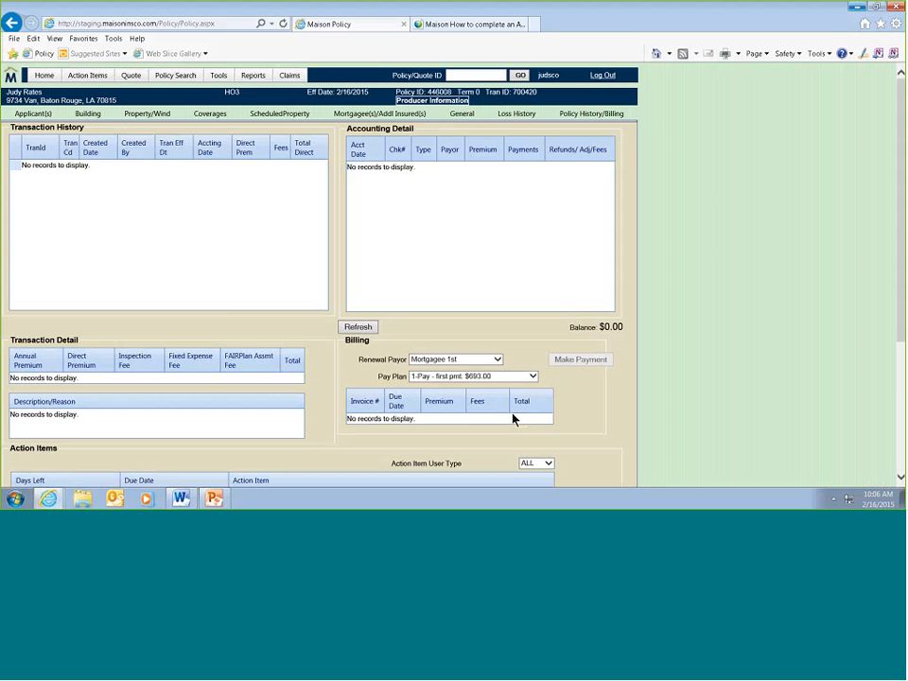
{"action": "left_click", "coordinate": [48, 125]}
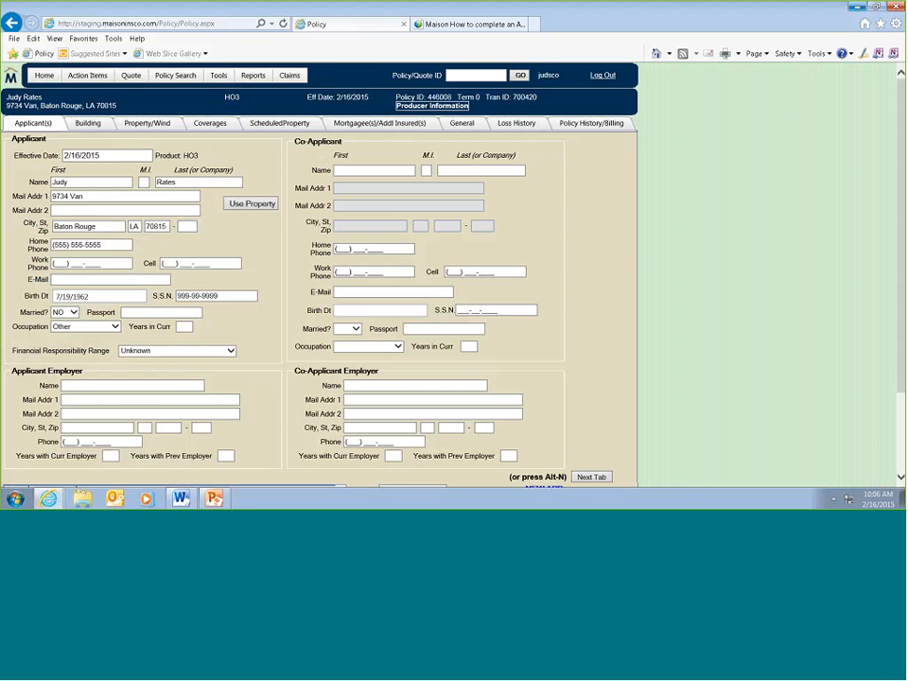
{"action": "scroll", "coordinate": [454, 377], "scroll_direction": "down", "scroll_amount": 1}
{"action": "scroll", "coordinate": [455, 377], "scroll_direction": "down", "scroll_amount": 1}
{"action": "left_click", "coordinate": [437, 462]}
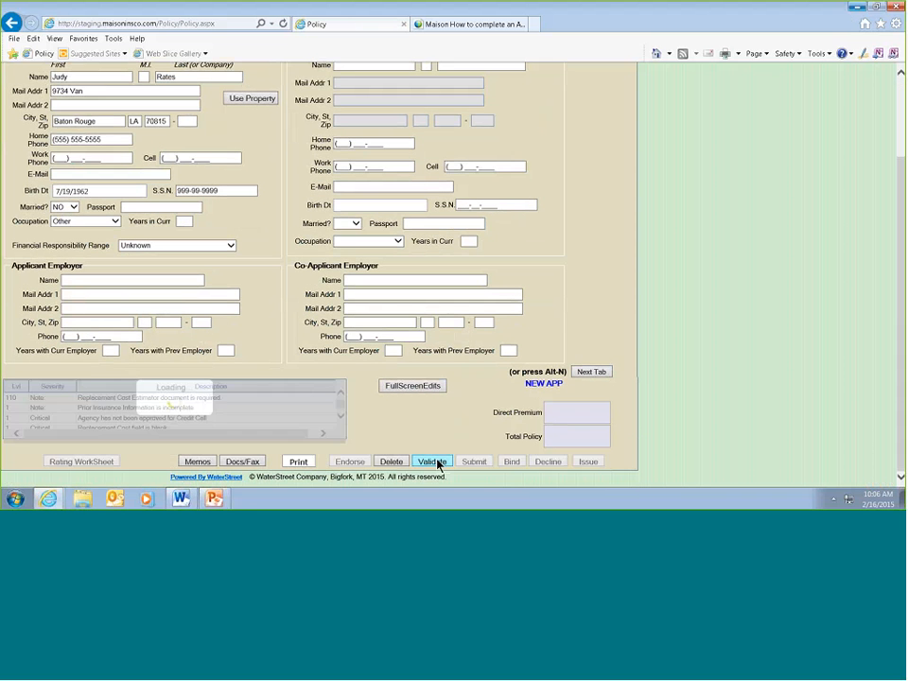
- Proceed to the Building section and attach the MSB Replacement Cost Estimator report to the application
{"action": "left_click", "coordinate": [588, 373]}
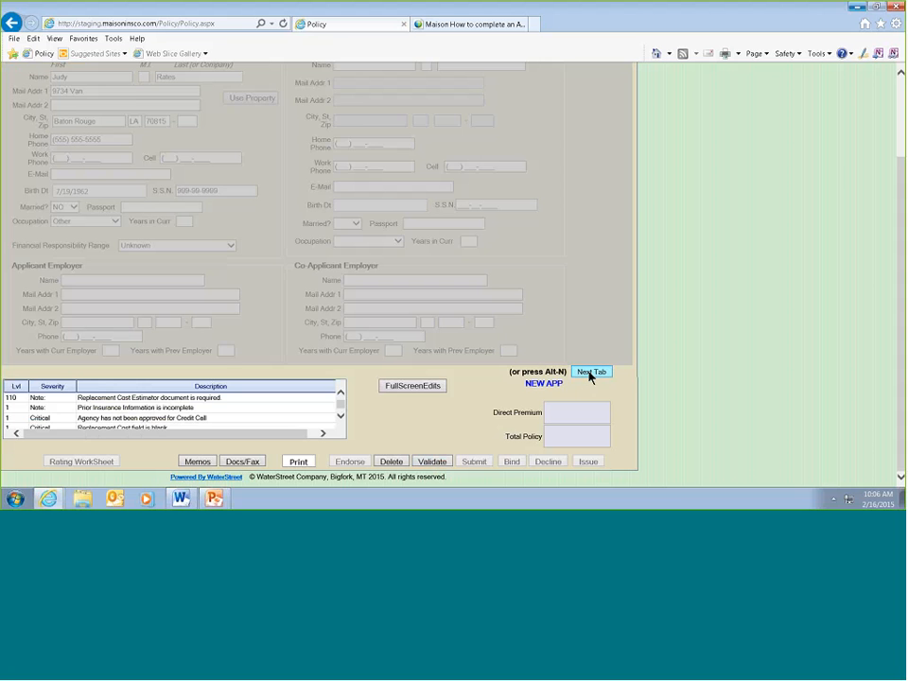
{"action": "scroll", "coordinate": [142, 186], "scroll_direction": "up", "scroll_amount": 1}
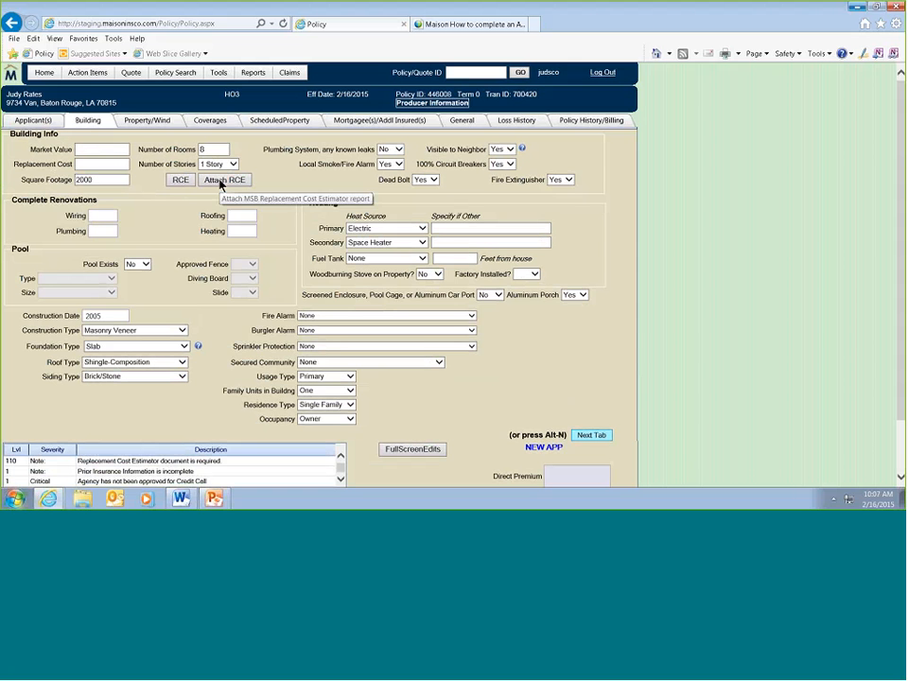
{"action": "left_click", "coordinate": [219, 182]}
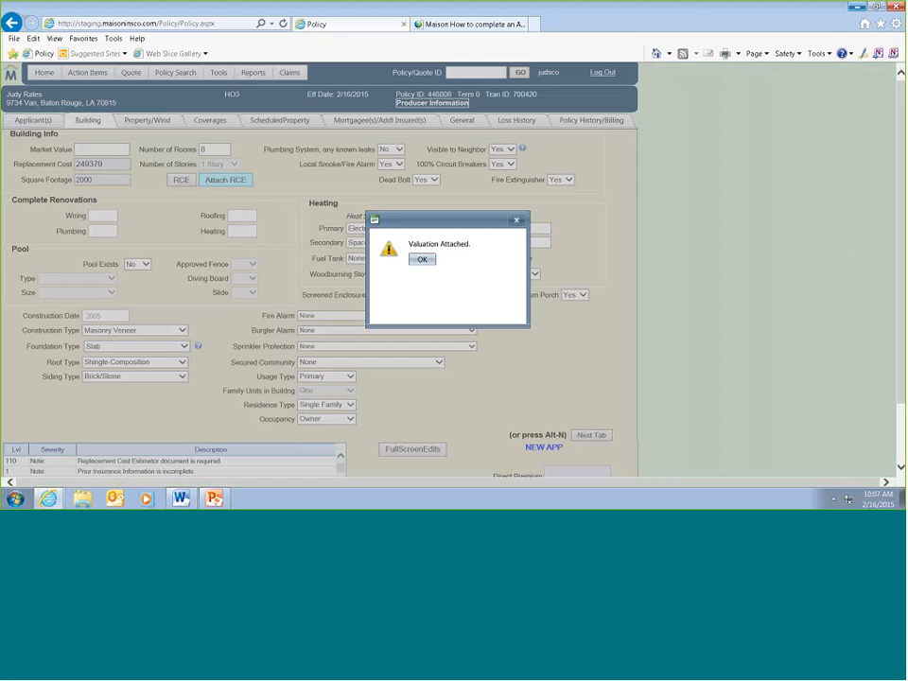
{"action": "left_click", "coordinate": [422, 259]}
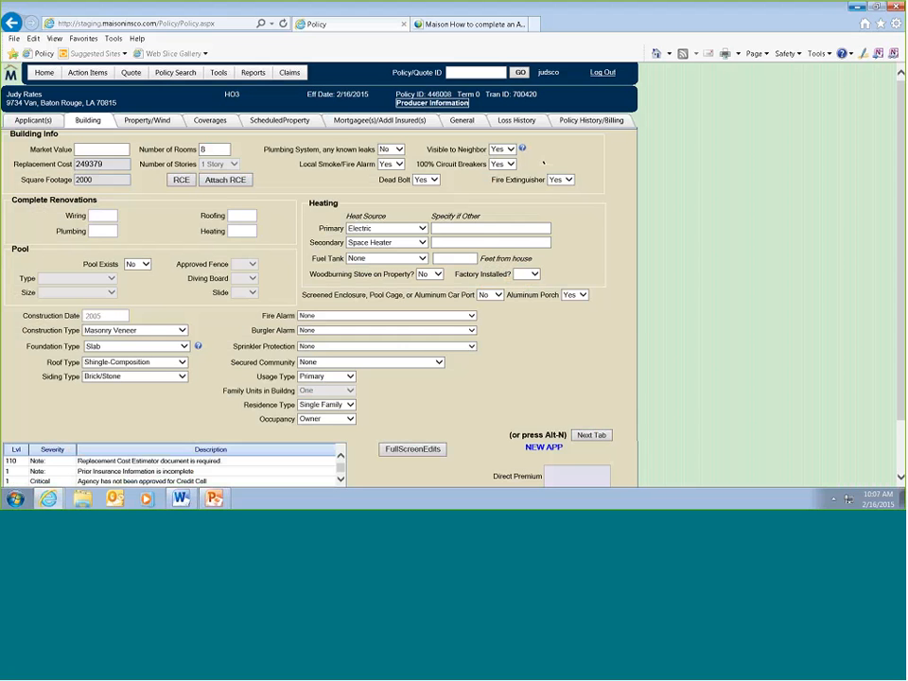
- Check the Visible to Neighbor help and validate the Building section with the attached valuation
{"action": "mouse_move", "coordinate": [521, 152]}
{"action": "scroll", "coordinate": [386, 413], "scroll_direction": "down", "scroll_amount": 1}
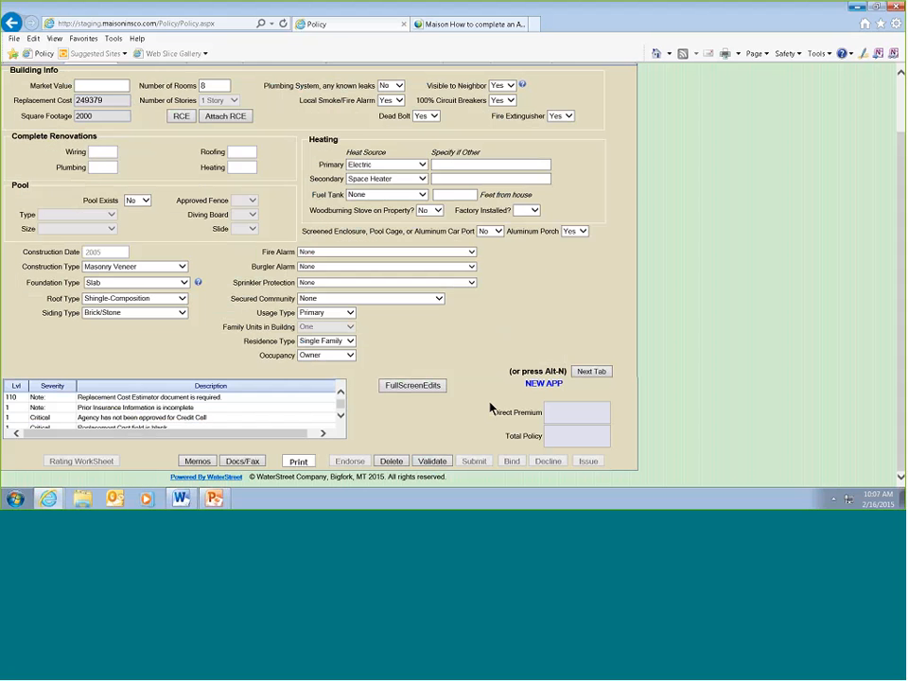
{"action": "left_click", "coordinate": [437, 462]}
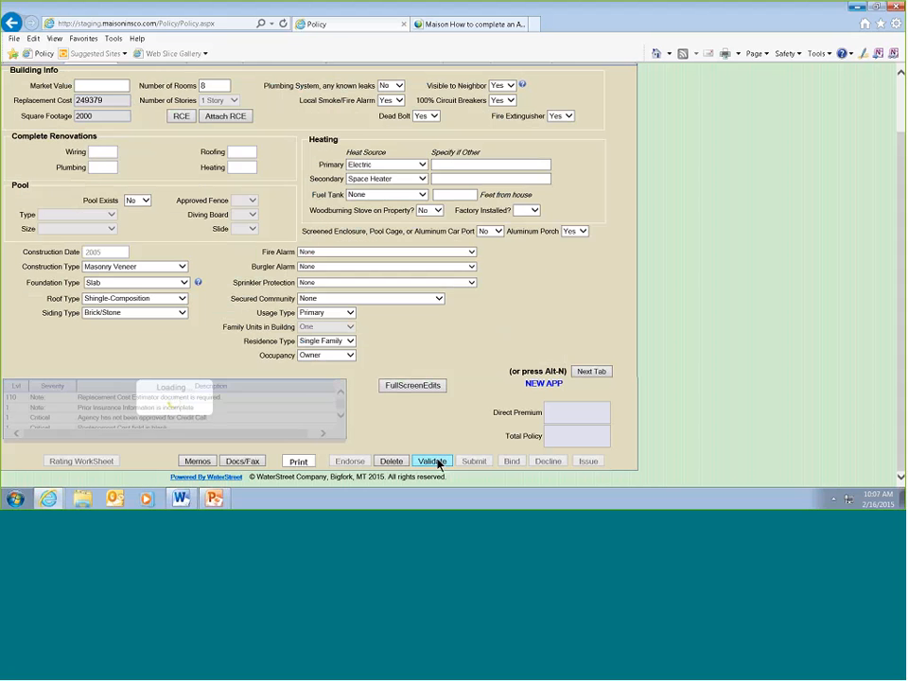
- Proceed to the Property/Wind section, review the address, region and wind mitigation details, and validate it
{"action": "left_click", "coordinate": [587, 374]}
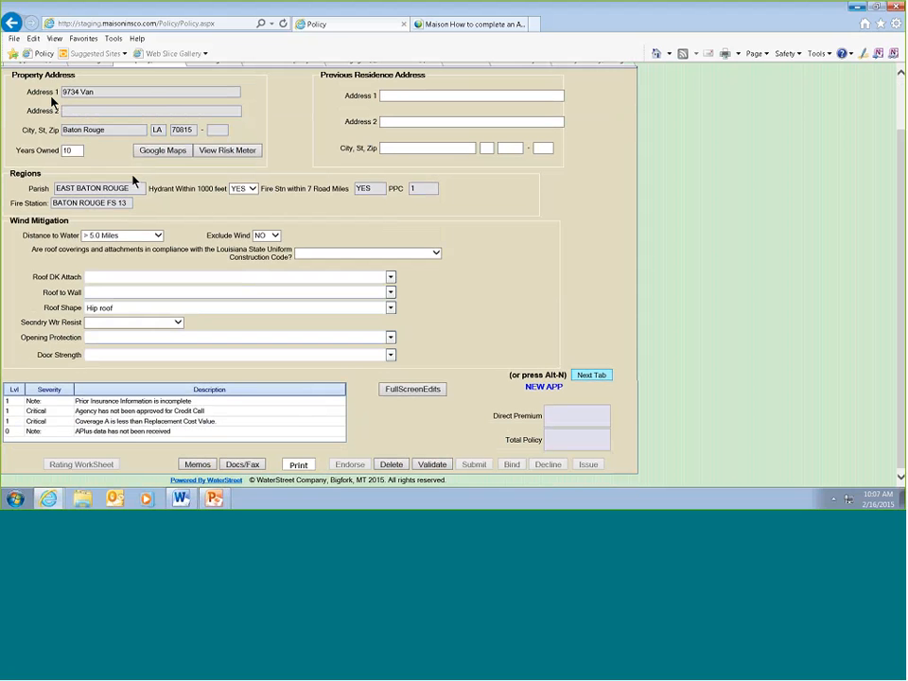
{"action": "scroll", "coordinate": [288, 132], "scroll_direction": "up", "scroll_amount": 1}
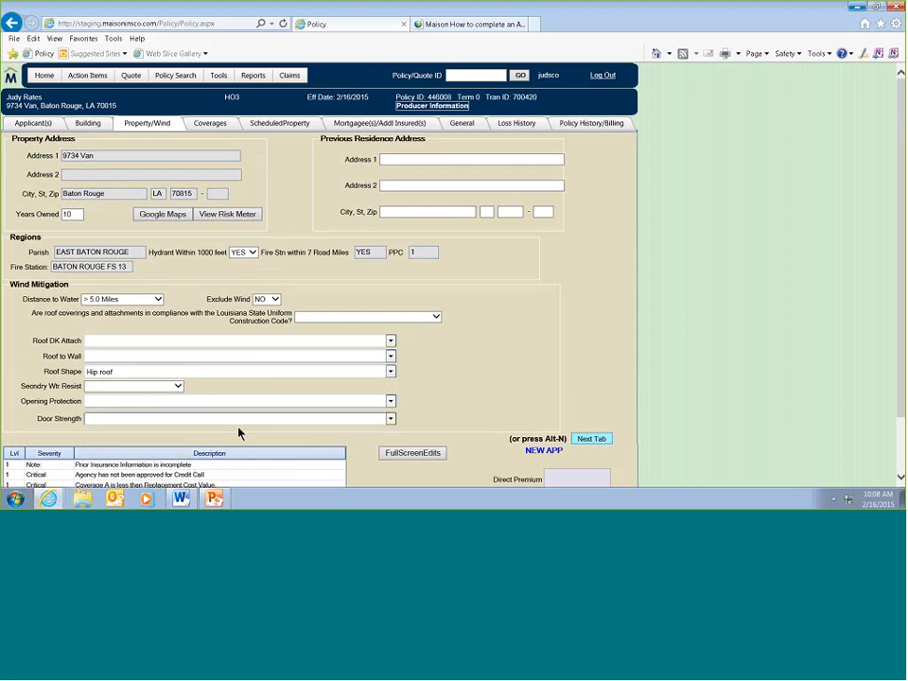
{"action": "scroll", "coordinate": [429, 414], "scroll_direction": "down", "scroll_amount": 2}
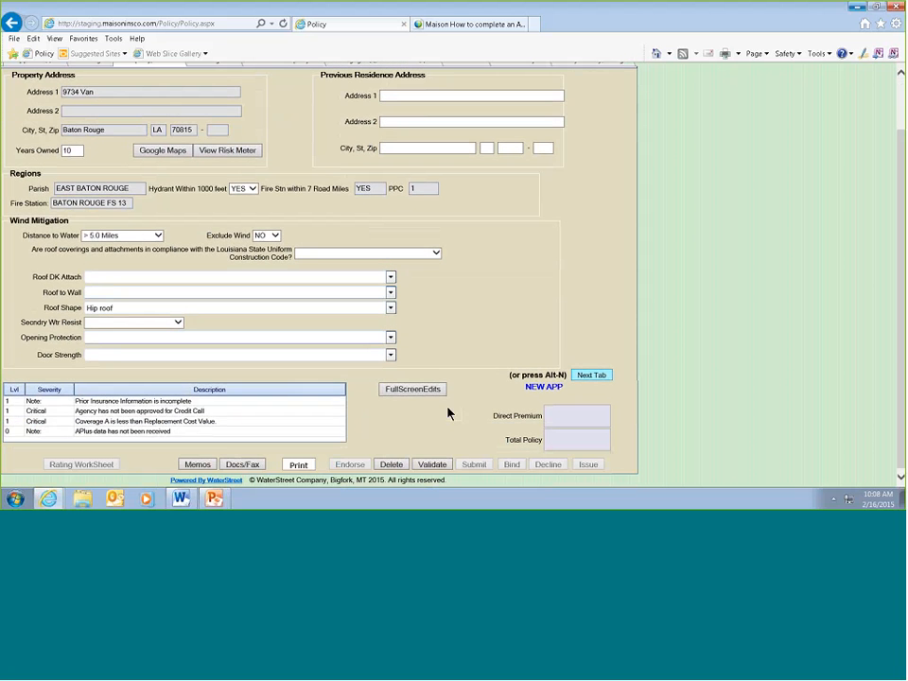
- Validate the Coverages section and the Scheduled Property section of the application
{"action": "left_click", "coordinate": [589, 377]}
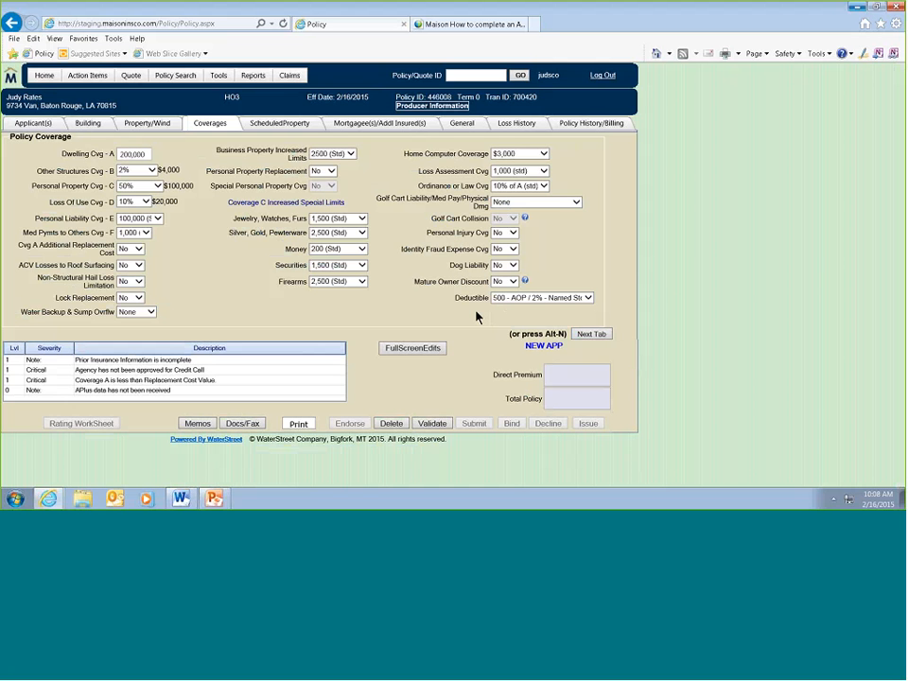
{"action": "left_click", "coordinate": [434, 425]}
{"action": "left_click", "coordinate": [591, 334]}
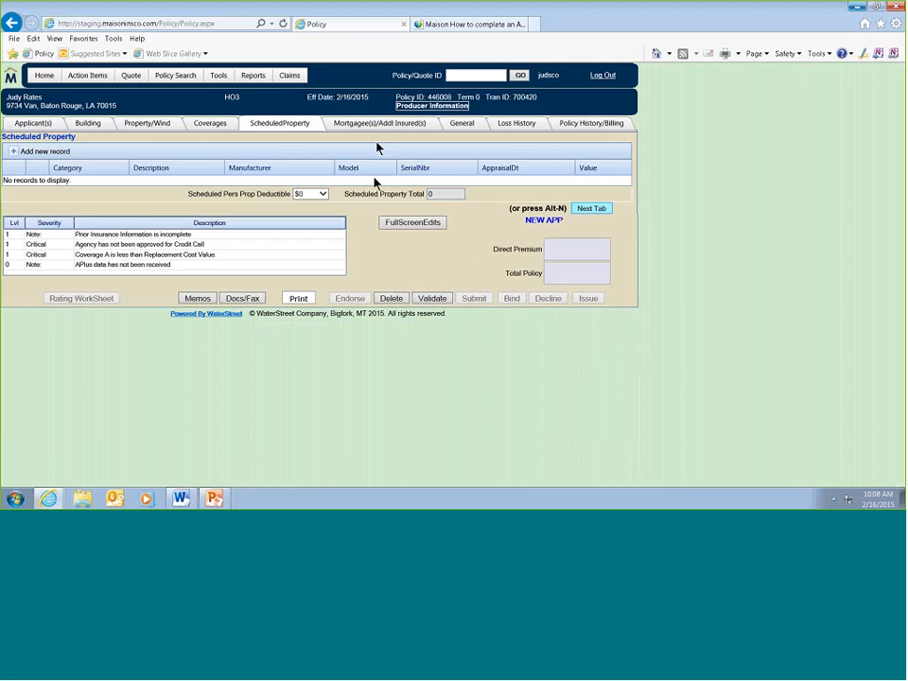
{"action": "left_click", "coordinate": [432, 298]}
- Review the interest options for the 1st Additional Insured and validate the Mortgagee(s)/Addl Insured(s) section
{"action": "left_click", "coordinate": [593, 210]}
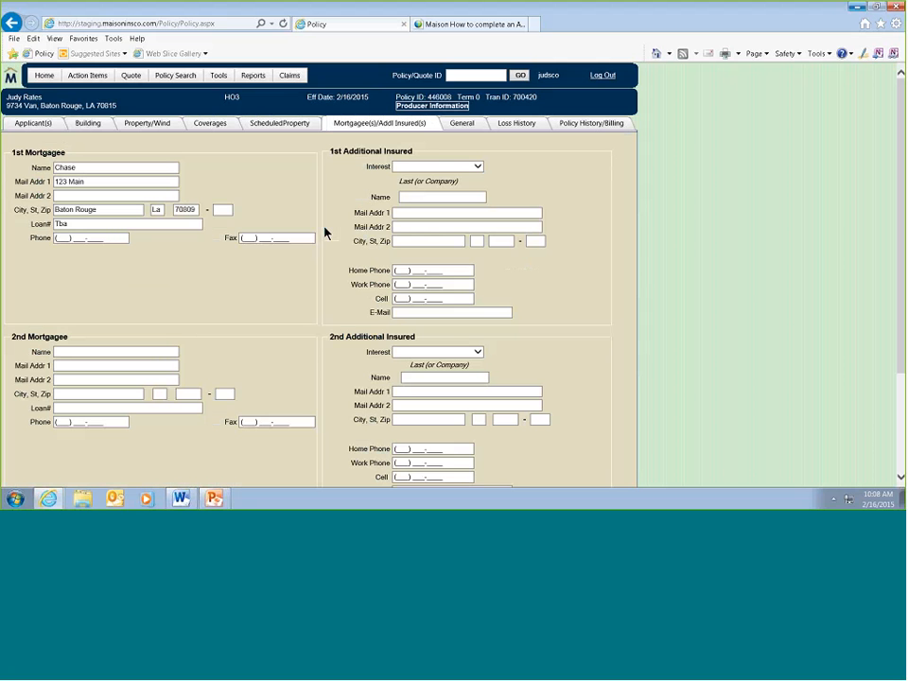
{"action": "left_click", "coordinate": [397, 166]}
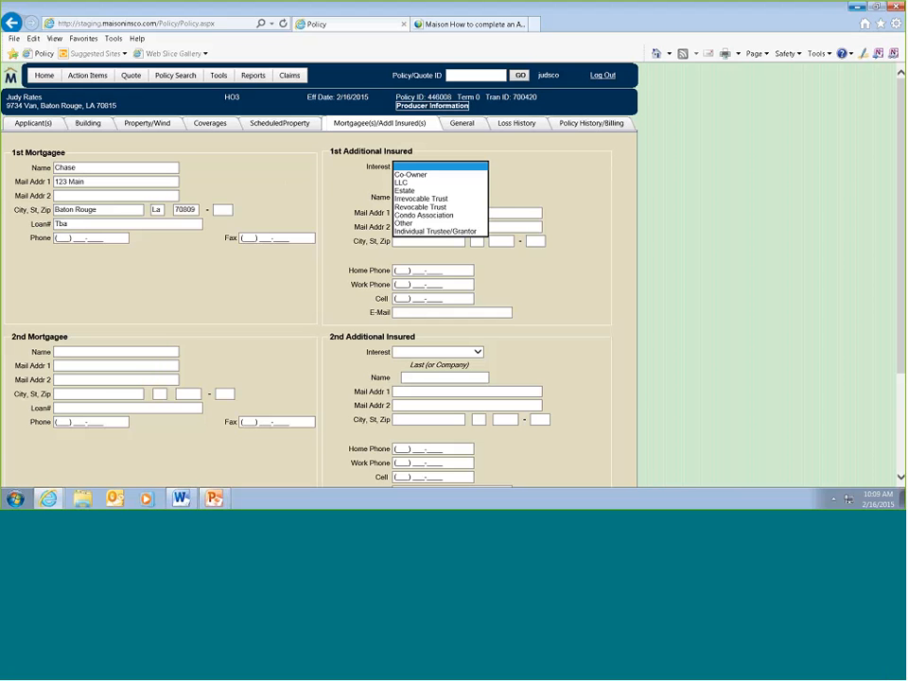
{"action": "left_click", "coordinate": [520, 453]}
{"action": "scroll", "coordinate": [520, 455], "scroll_direction": "down", "scroll_amount": 1}
{"action": "scroll", "coordinate": [519, 455], "scroll_direction": "down", "scroll_amount": 3}
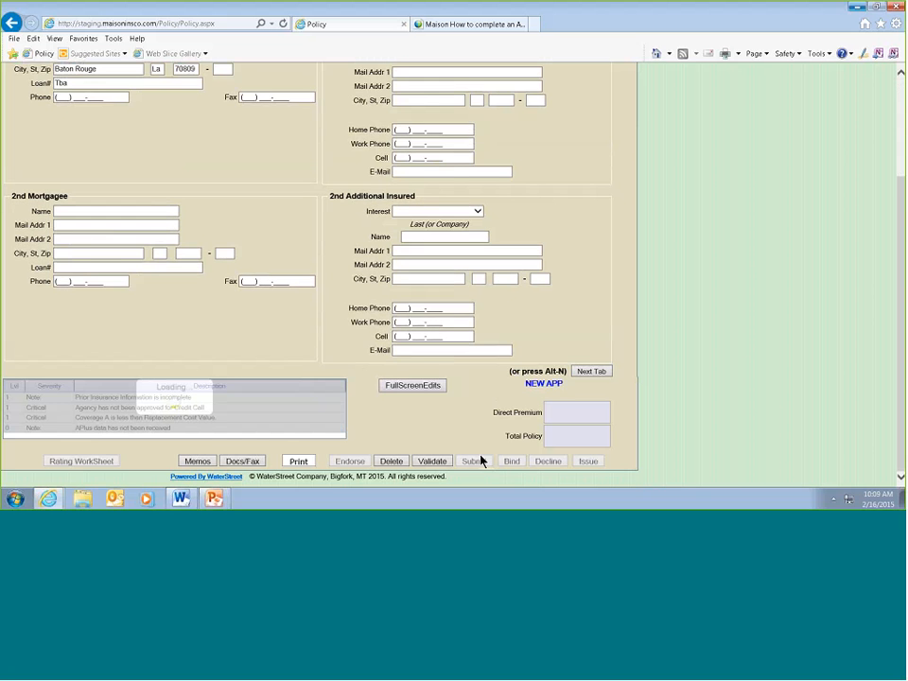
- Proceed to the General section and enter X as the Flood Info zone
{"action": "left_click", "coordinate": [591, 372]}
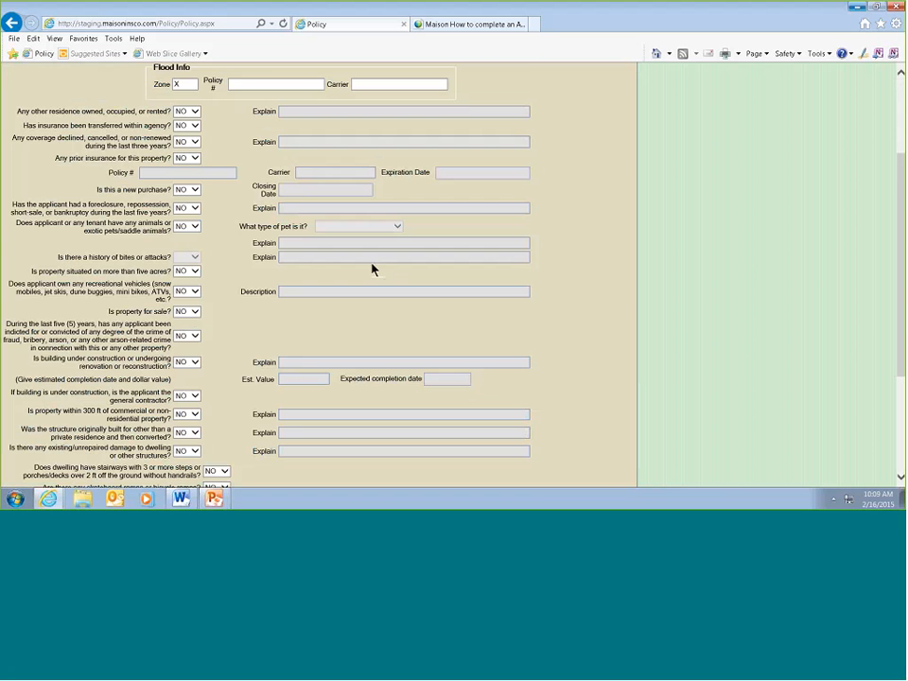
{"action": "scroll", "coordinate": [282, 212], "scroll_direction": "up", "scroll_amount": 3}
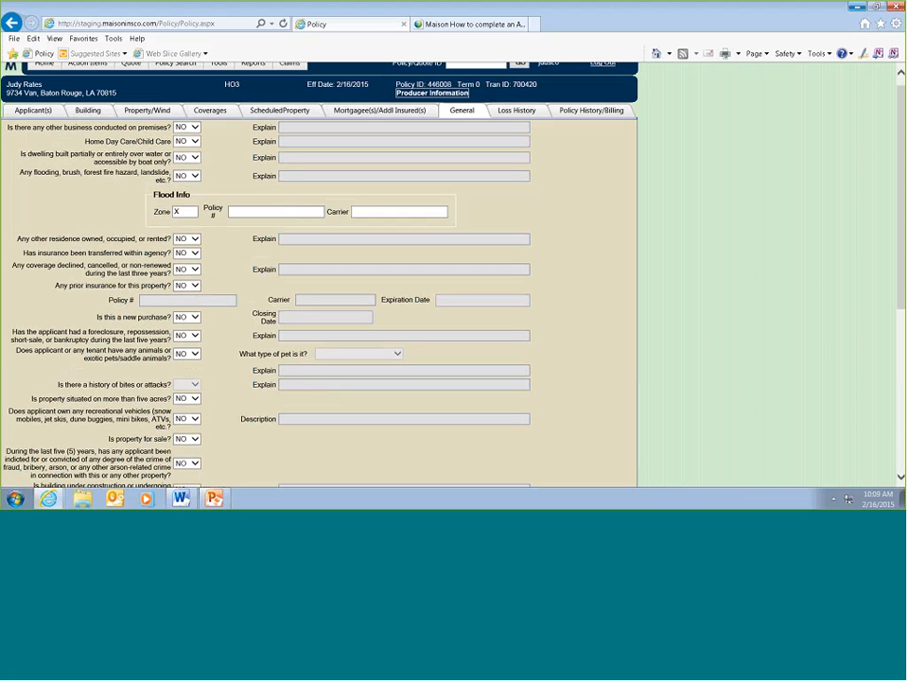
{"action": "left_click", "coordinate": [177, 210]}
{"action": "type", "text": "X"}
- Review the remaining General underwriting questions and validate the section
{"action": "scroll", "coordinate": [206, 286], "scroll_direction": "down", "scroll_amount": 1}
{"action": "scroll", "coordinate": [209, 290], "scroll_direction": "down", "scroll_amount": 3}
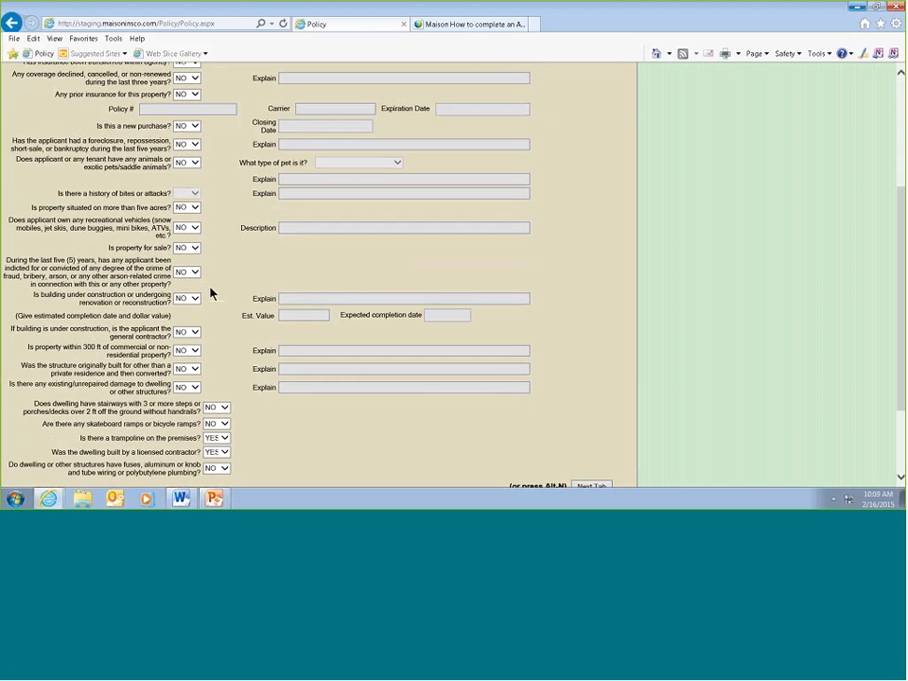
{"action": "scroll", "coordinate": [225, 342], "scroll_direction": "down", "scroll_amount": 2}
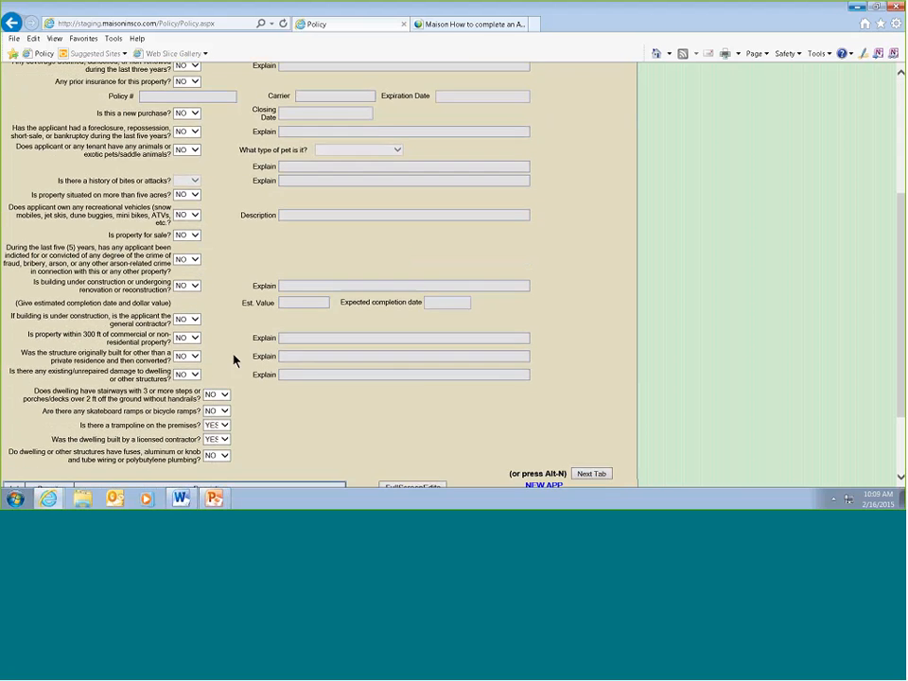
{"action": "scroll", "coordinate": [372, 446], "scroll_direction": "down", "scroll_amount": 1}
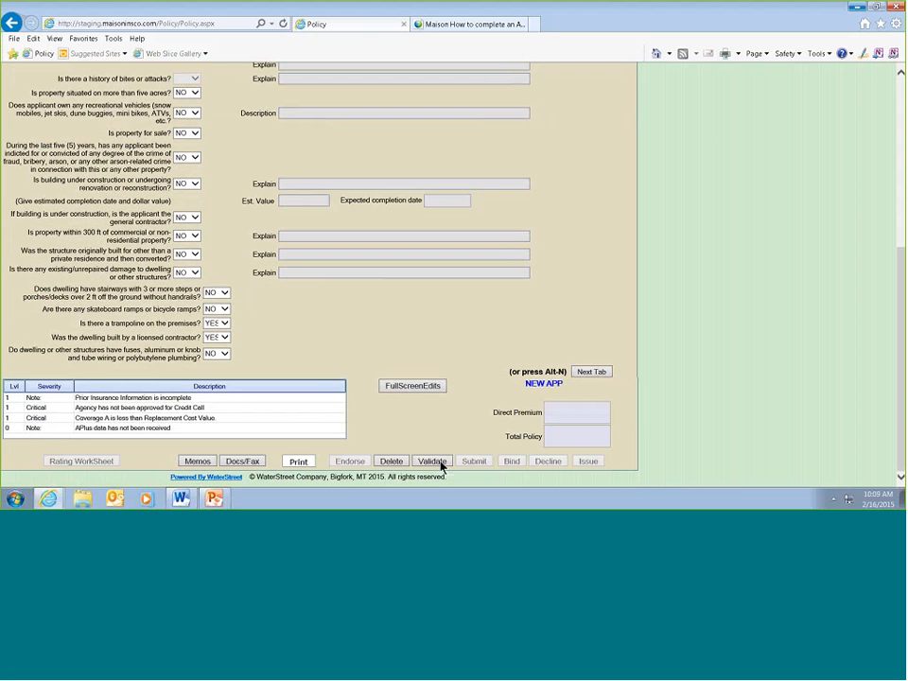
{"action": "left_click", "coordinate": [441, 461]}
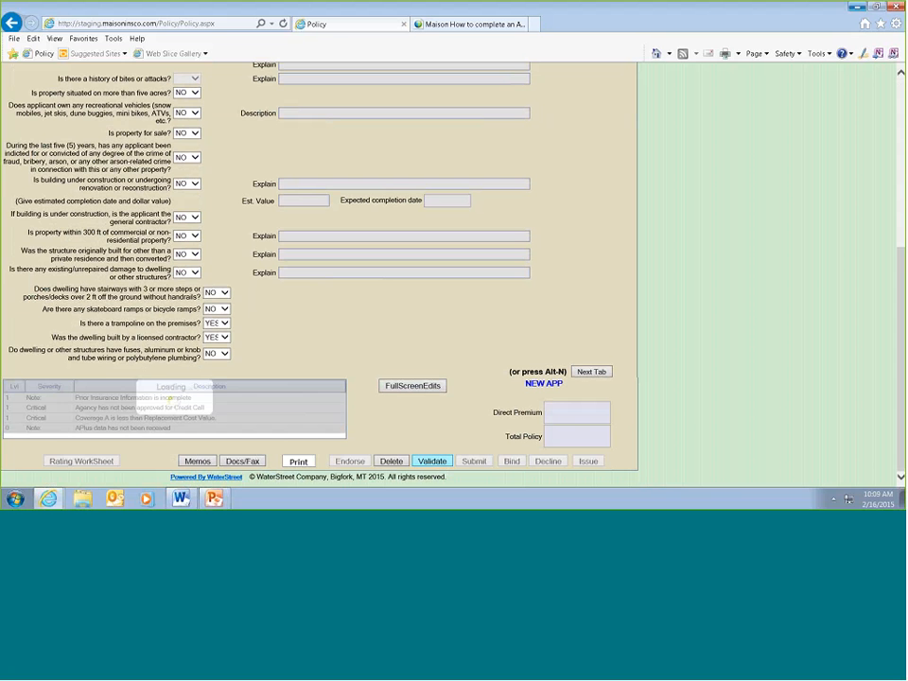
- Examine the Loss History section and the Policy History/Billing section of the application
{"action": "left_click", "coordinate": [586, 373]}
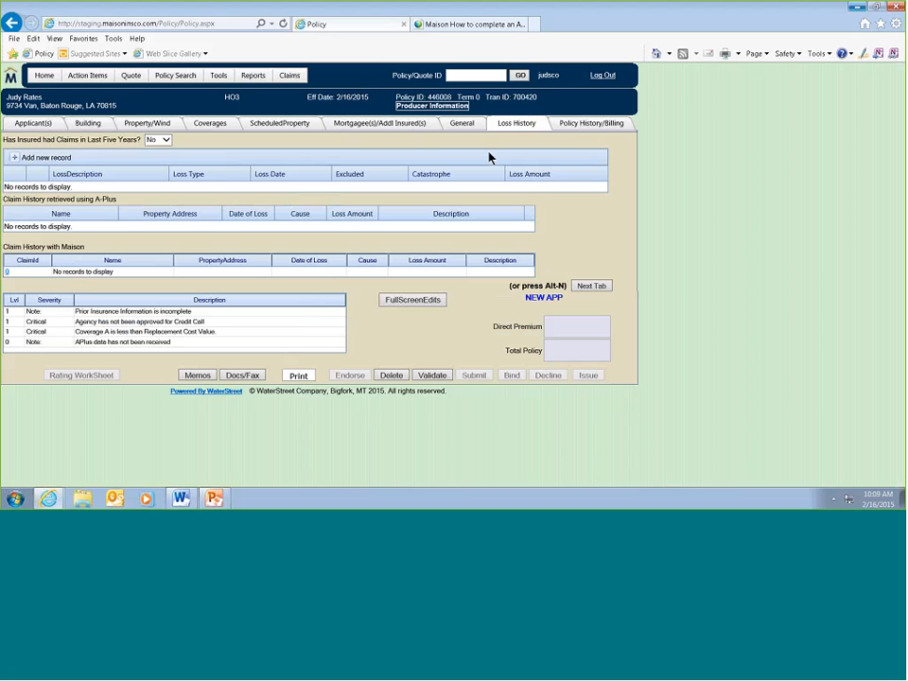
{"action": "left_click", "coordinate": [574, 127]}
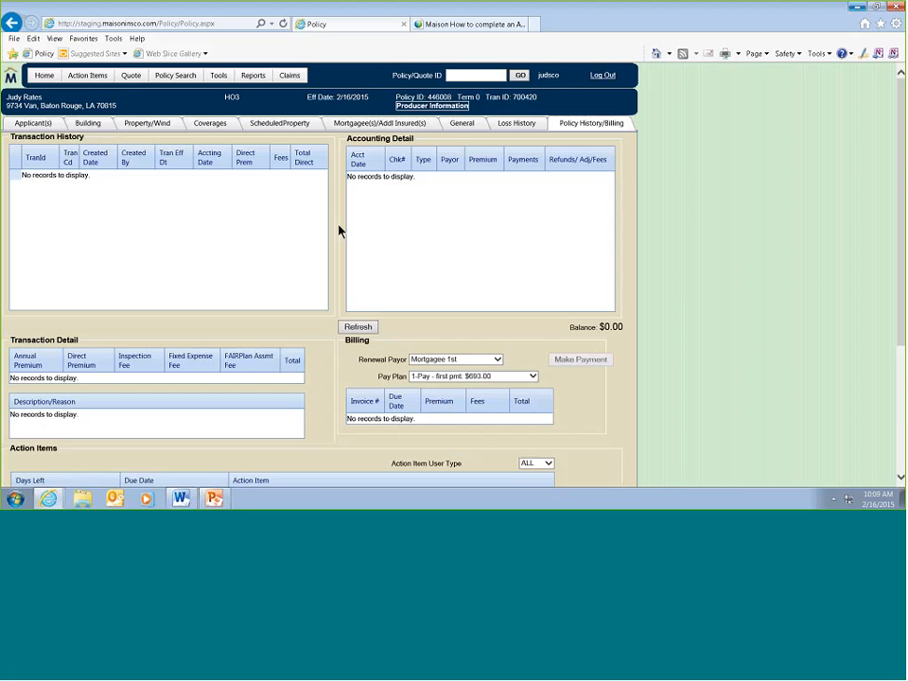
{"action": "scroll", "coordinate": [336, 236], "scroll_direction": "down", "scroll_amount": 2}
{"action": "scroll", "coordinate": [330, 249], "scroll_direction": "up", "scroll_amount": 1}
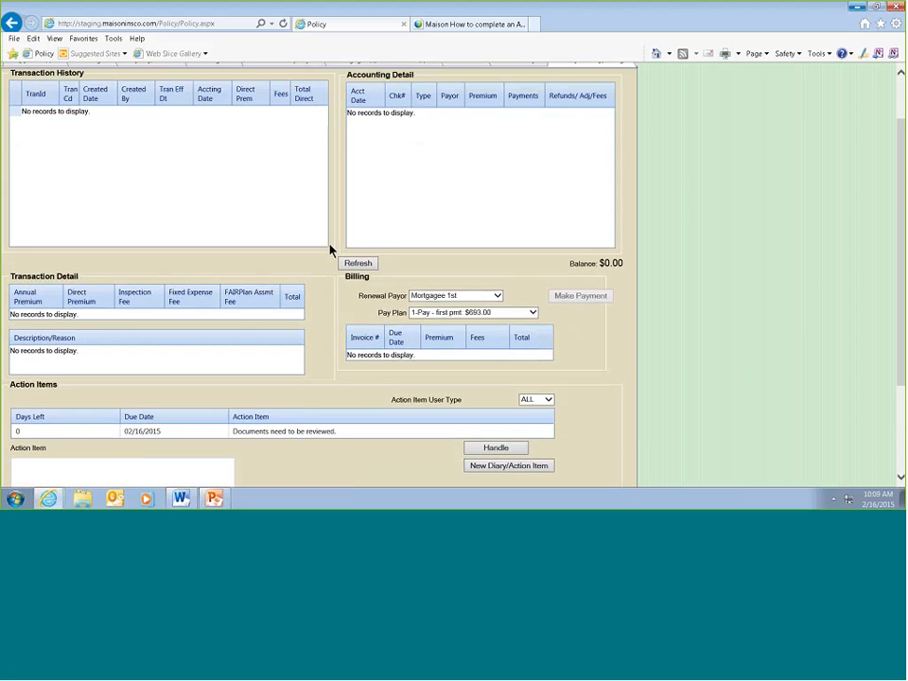
{"action": "scroll", "coordinate": [330, 249], "scroll_direction": "up", "scroll_amount": 1}
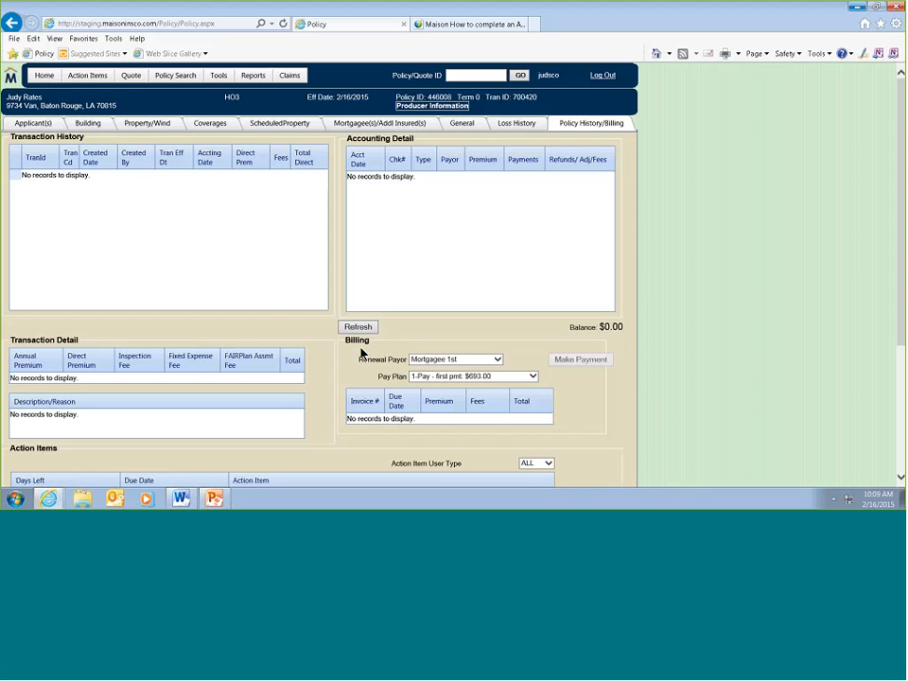
- Review the available Renewal Payor and Pay Plan options in the Billing area without changing them
{"action": "left_click", "coordinate": [413, 360]}
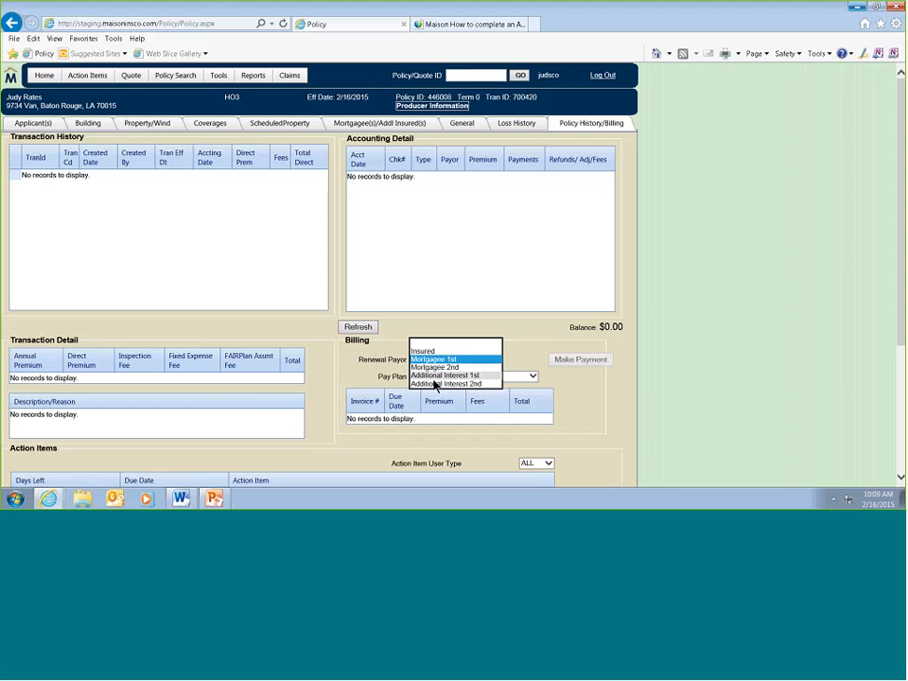
{"action": "left_click", "coordinate": [338, 372]}
{"action": "left_click", "coordinate": [421, 376]}
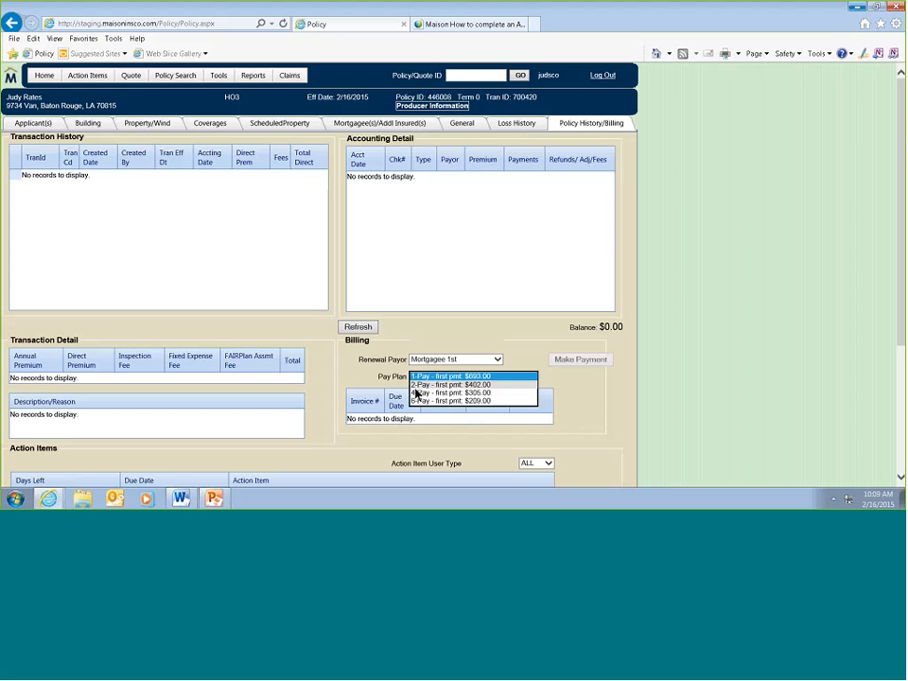
{"action": "left_click", "coordinate": [339, 367]}
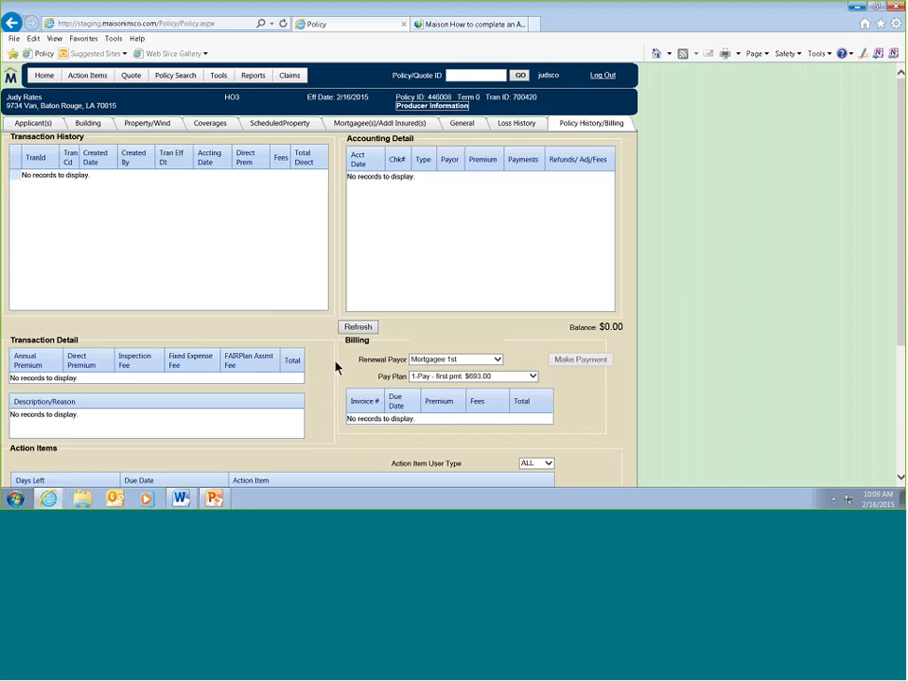
- Open the "Documents need to be reviewed." action item for handling
{"action": "scroll", "coordinate": [333, 367], "scroll_direction": "down", "scroll_amount": 3}
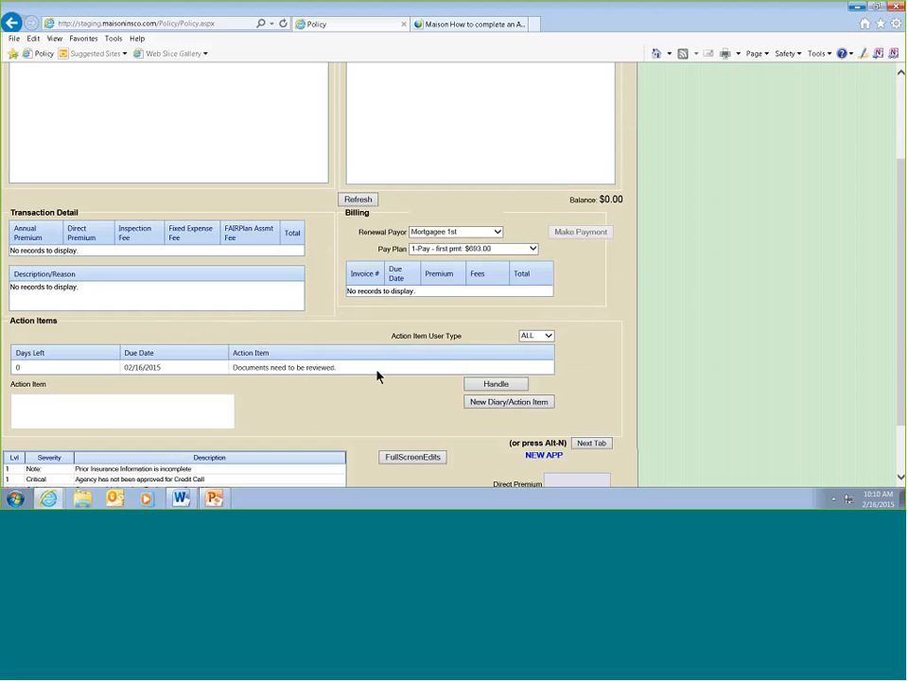
{"action": "left_click", "coordinate": [407, 369]}
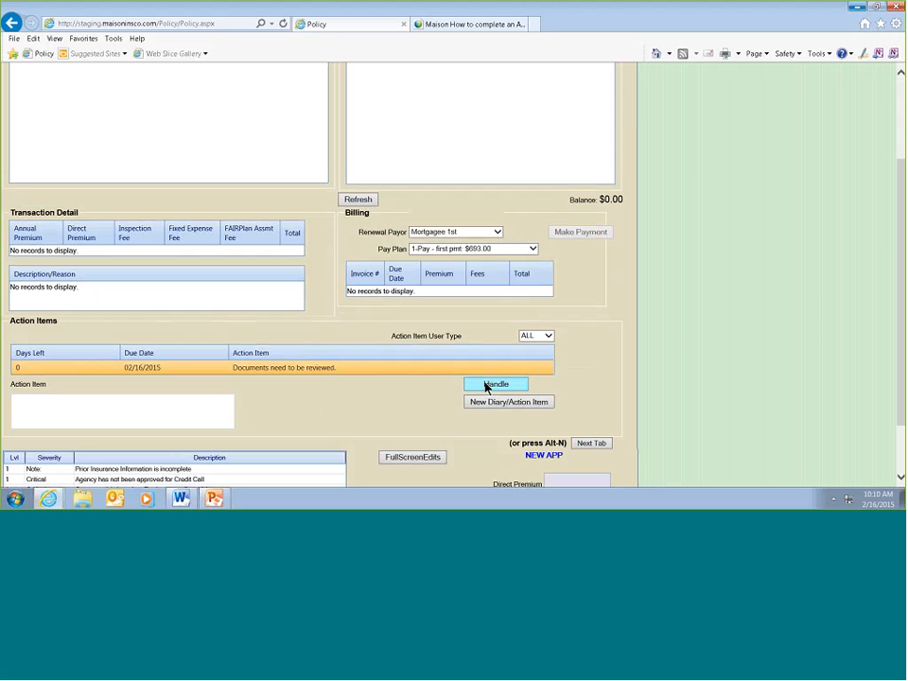
{"action": "left_click", "coordinate": [485, 384]}
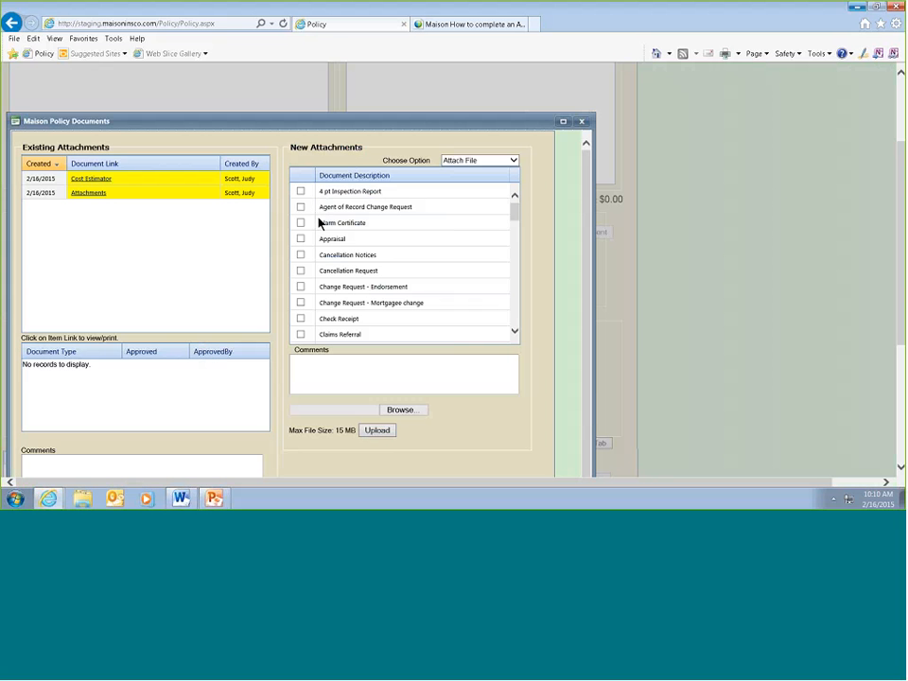
- Mark Dog and Exotic Pet Liability Exclusion and Policy Application as the document types for a new attachment
{"action": "scroll", "coordinate": [321, 233], "scroll_direction": "down", "scroll_amount": 1}
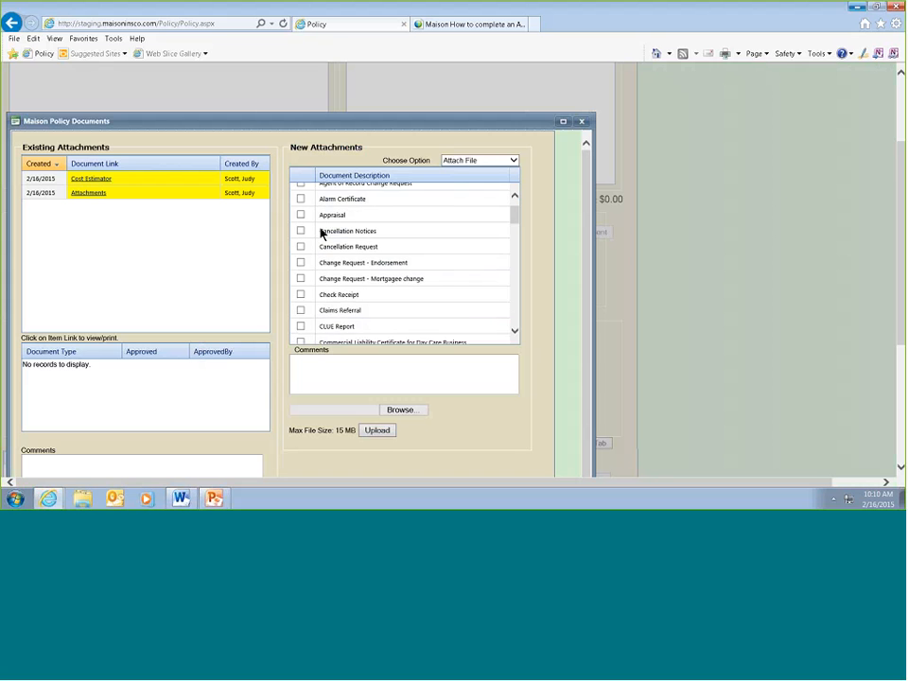
{"action": "scroll", "coordinate": [321, 232], "scroll_direction": "down", "scroll_amount": 3}
{"action": "scroll", "coordinate": [321, 235], "scroll_direction": "down", "scroll_amount": 4}
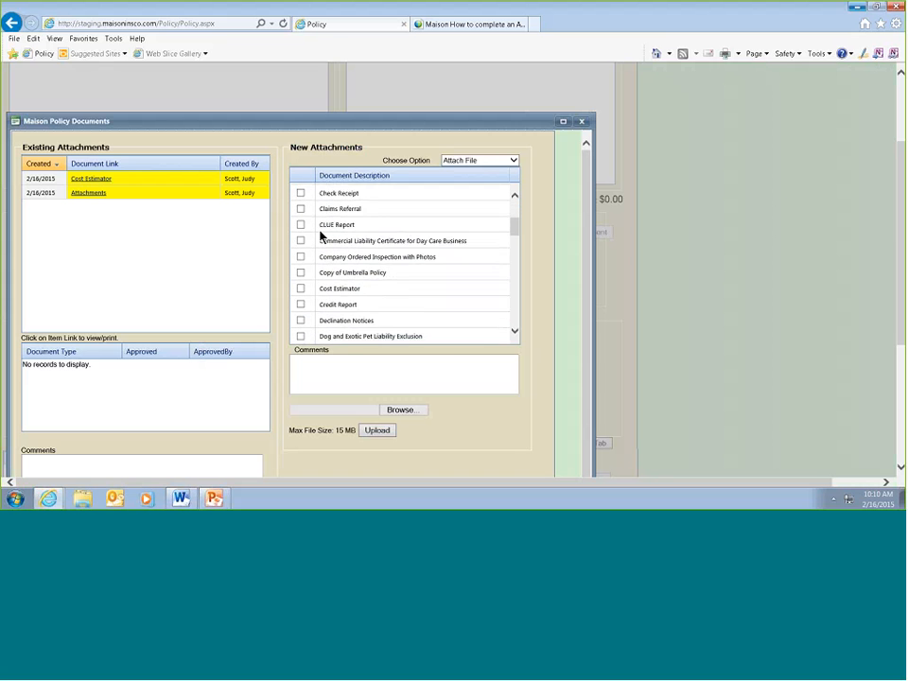
{"action": "left_click", "coordinate": [300, 269]}
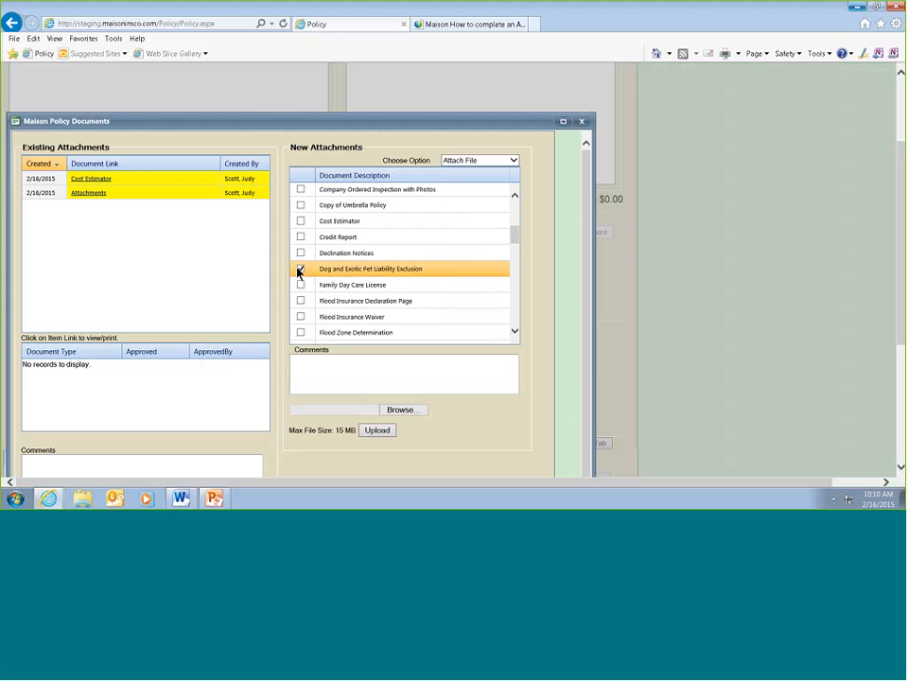
{"action": "scroll", "coordinate": [355, 289], "scroll_direction": "down", "scroll_amount": 5}
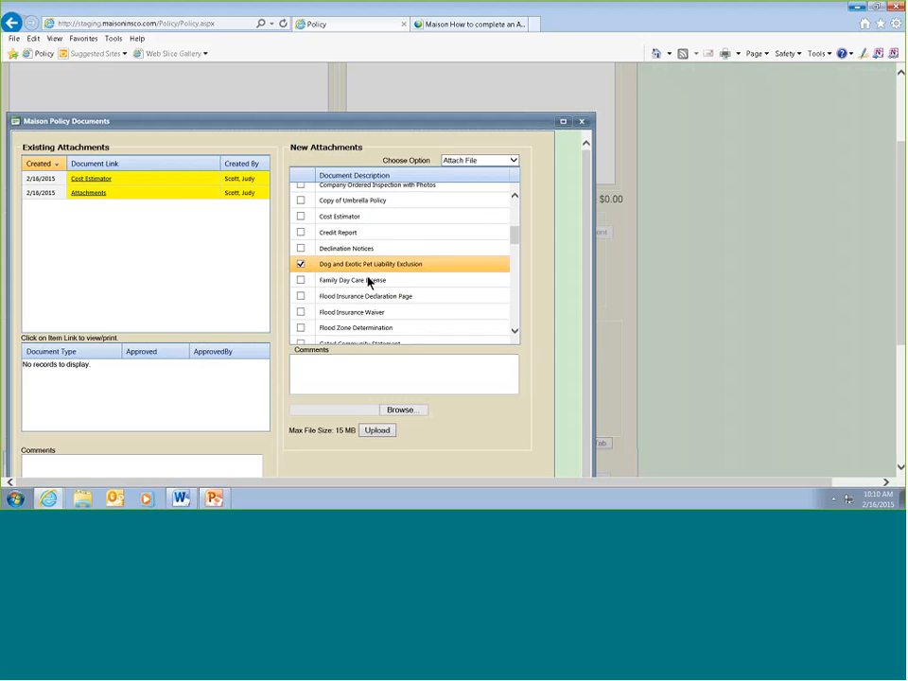
{"action": "scroll", "coordinate": [367, 281], "scroll_direction": "down", "scroll_amount": 6}
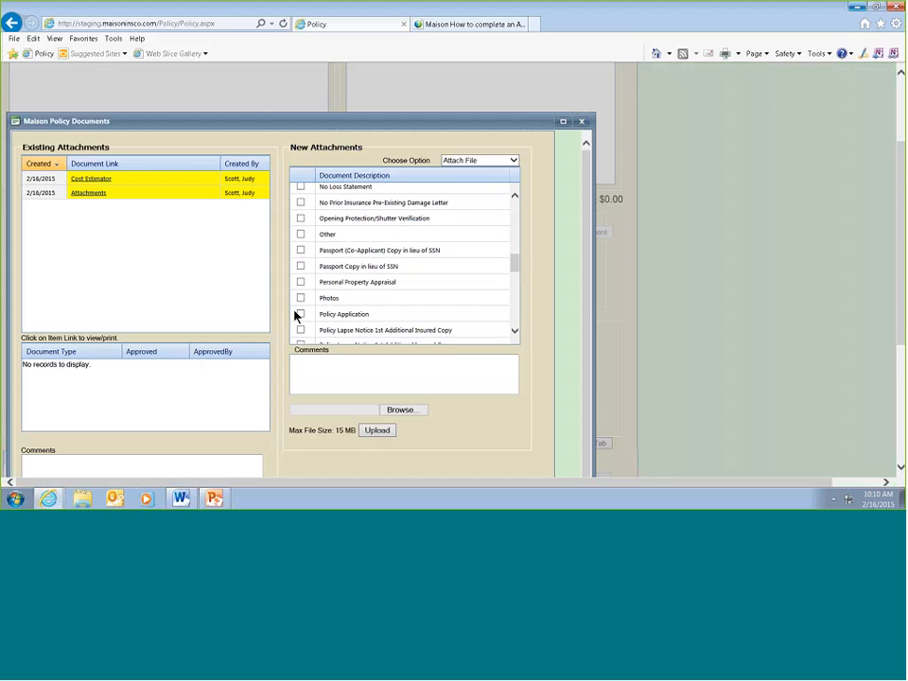
{"action": "left_click", "coordinate": [299, 314]}
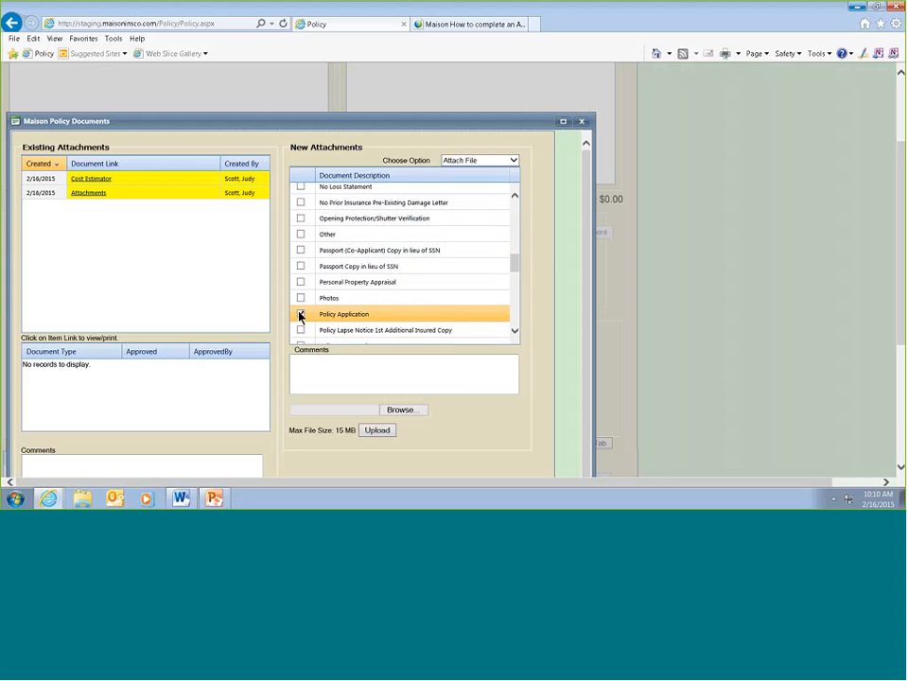
- Browse the desktop for the Maison dog72 PDF as the file to attach, then dismiss the file selection
{"action": "left_click", "coordinate": [400, 410]}
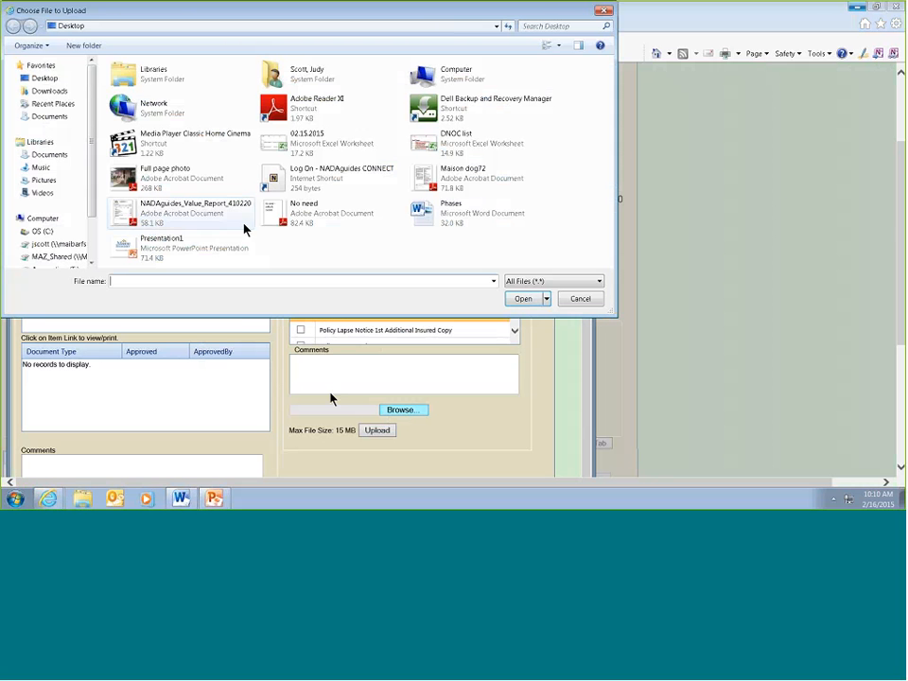
{"action": "left_click", "coordinate": [450, 177]}
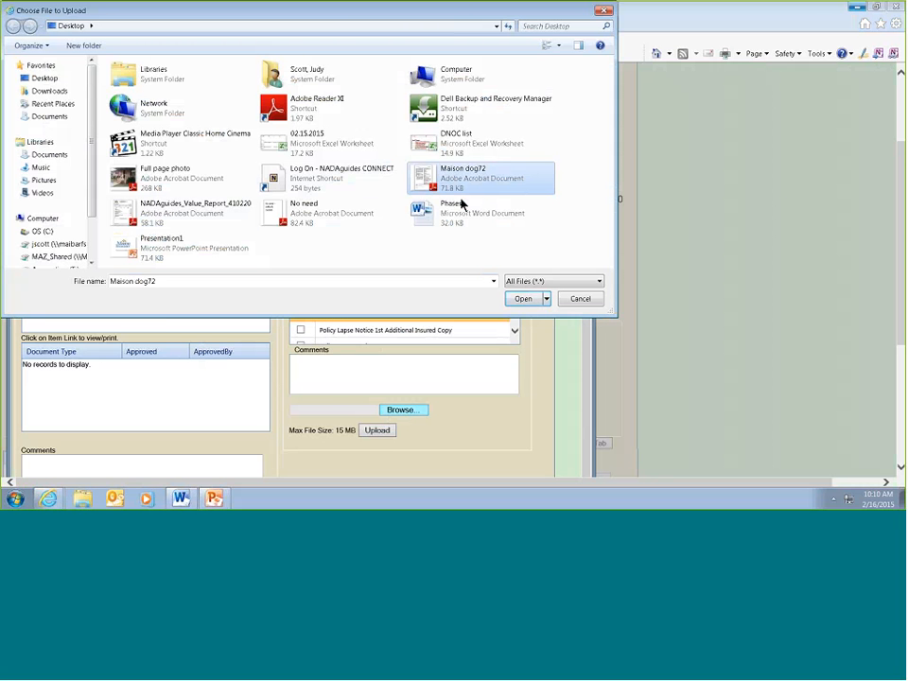
{"action": "left_click", "coordinate": [601, 11]}
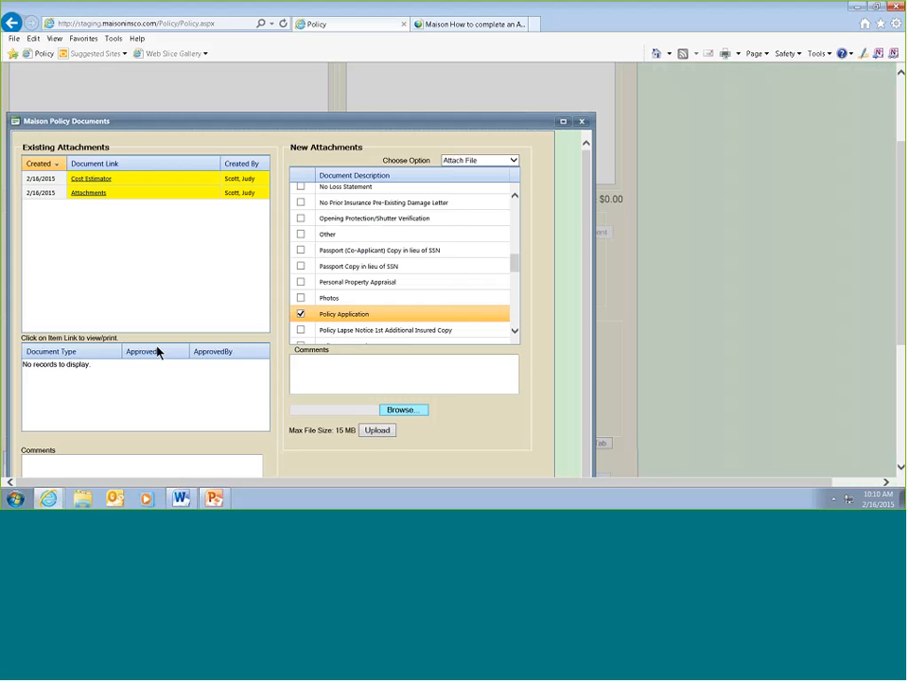
- Review the document types contained in the existing Attachments entry and close the policy documents window
{"action": "left_click", "coordinate": [46, 194]}
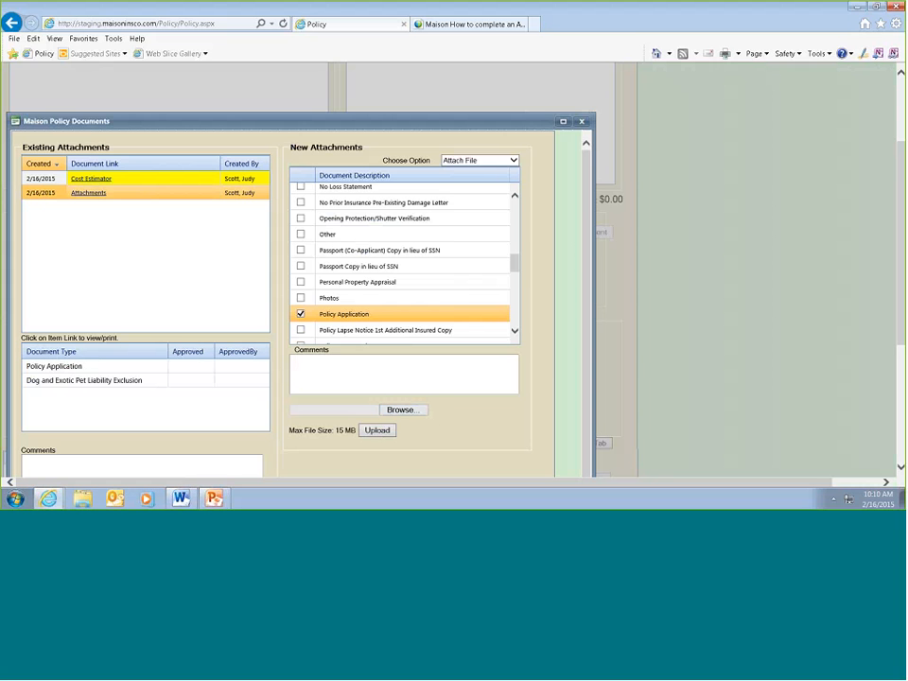
{"action": "left_click", "coordinate": [582, 122]}
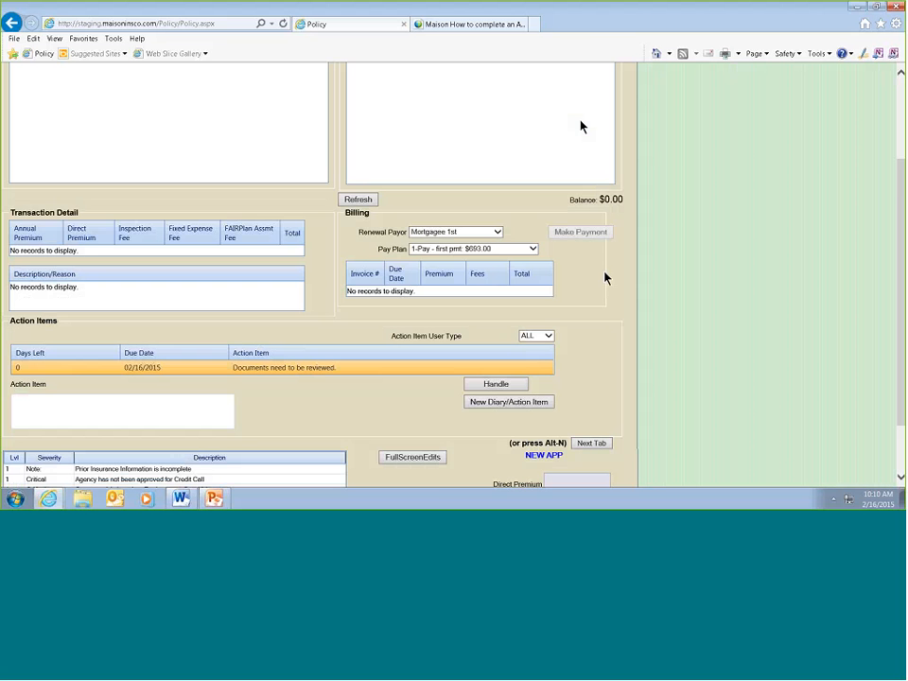
- Validate the application from the Policy History/Billing section
{"action": "scroll", "coordinate": [592, 269], "scroll_direction": "down", "scroll_amount": 2}
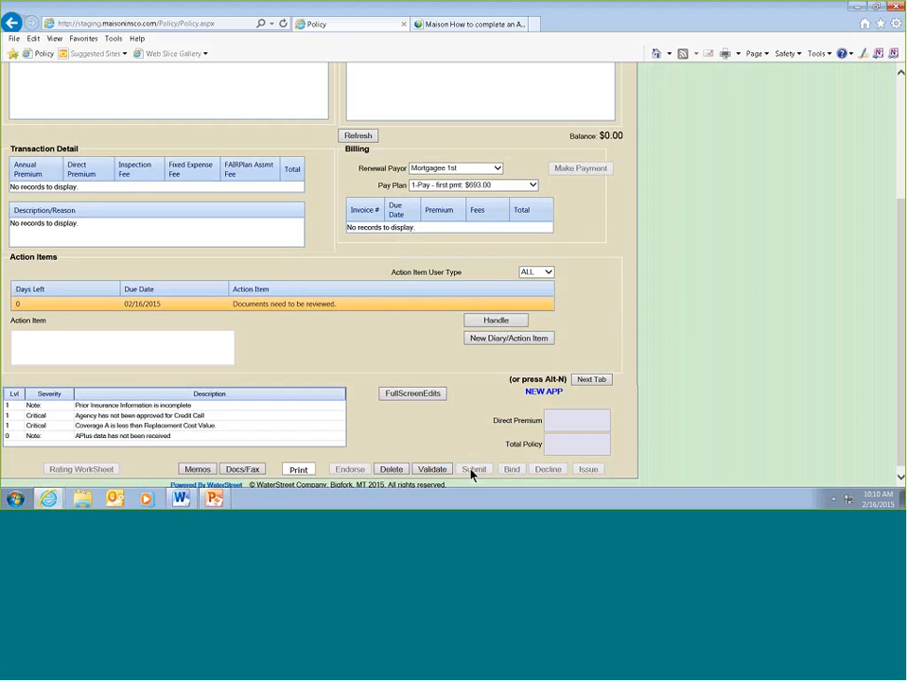
{"action": "left_click", "coordinate": [436, 469]}
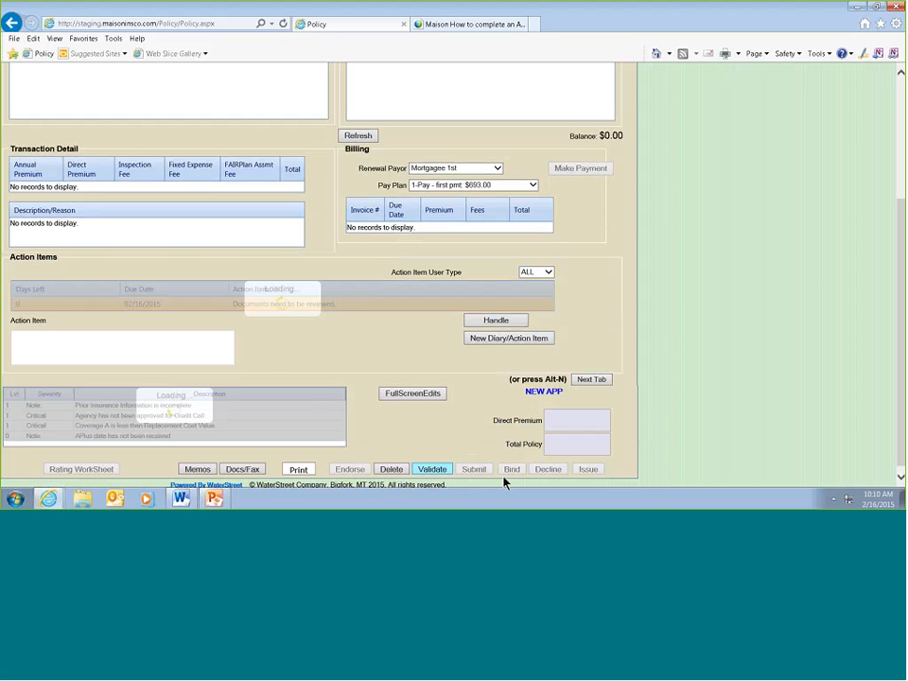
{"action": "scroll", "coordinate": [494, 451], "scroll_direction": "down", "scroll_amount": 1}
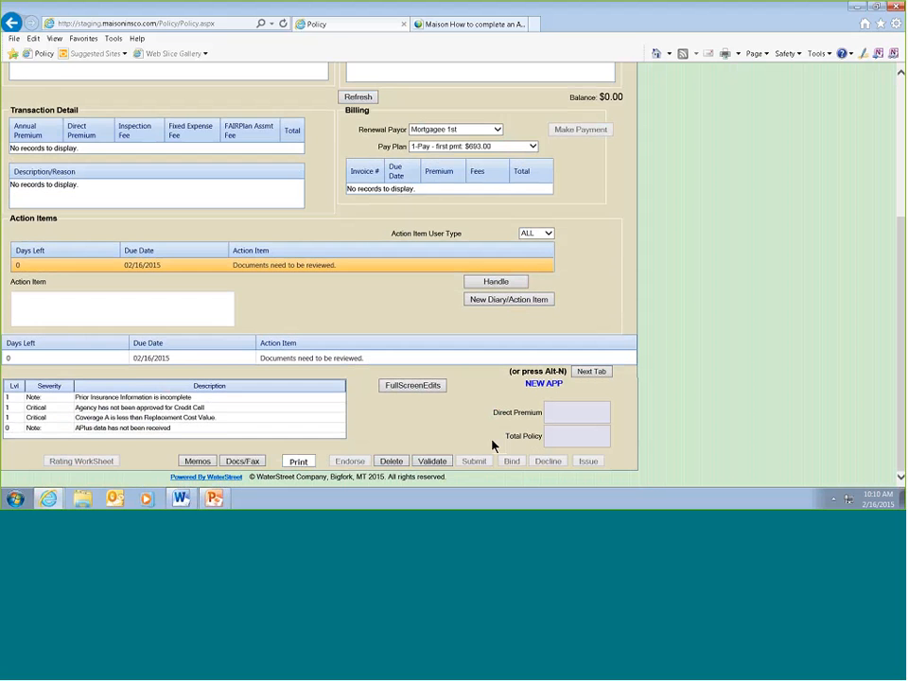
- Examine the full-screen list of validation edits, including their rate, submit, bind and issue permissions, and close it
{"action": "left_click", "coordinate": [413, 385]}
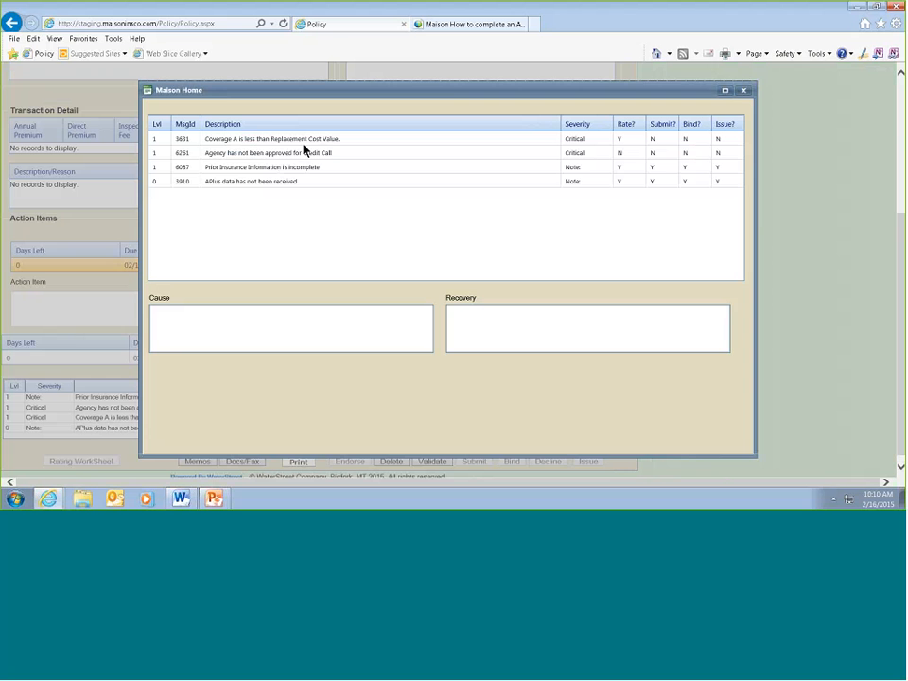
{"action": "left_click", "coordinate": [742, 90]}
{"action": "scroll", "coordinate": [260, 298], "scroll_direction": "up", "scroll_amount": 3}
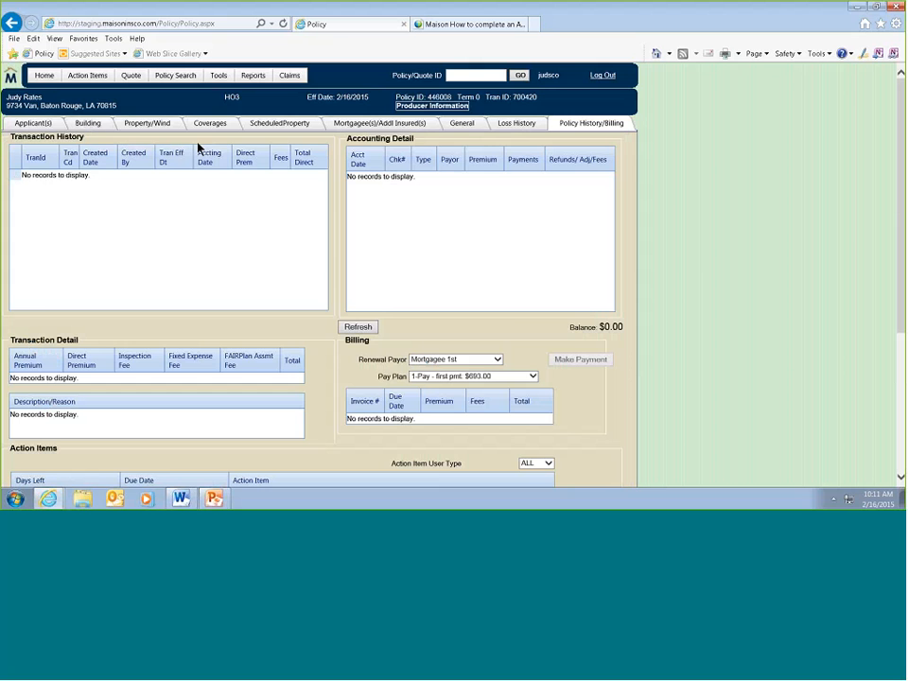
- Open the print choices for the policy application
{"action": "scroll", "coordinate": [624, 168], "scroll_direction": "down", "scroll_amount": 3}
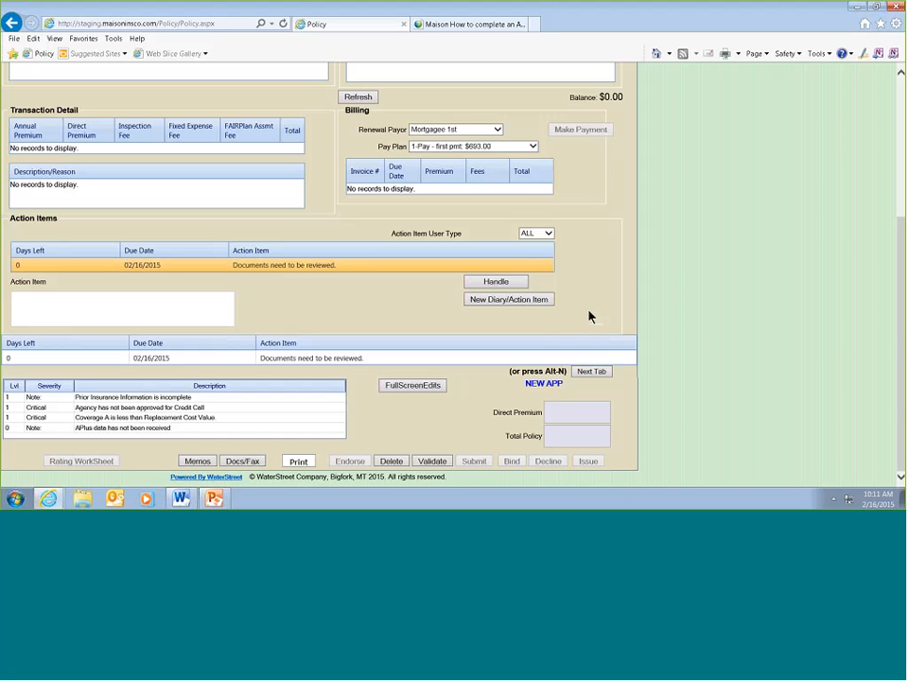
{"action": "left_click", "coordinate": [298, 460]}
{"action": "left_click", "coordinate": [299, 460]}
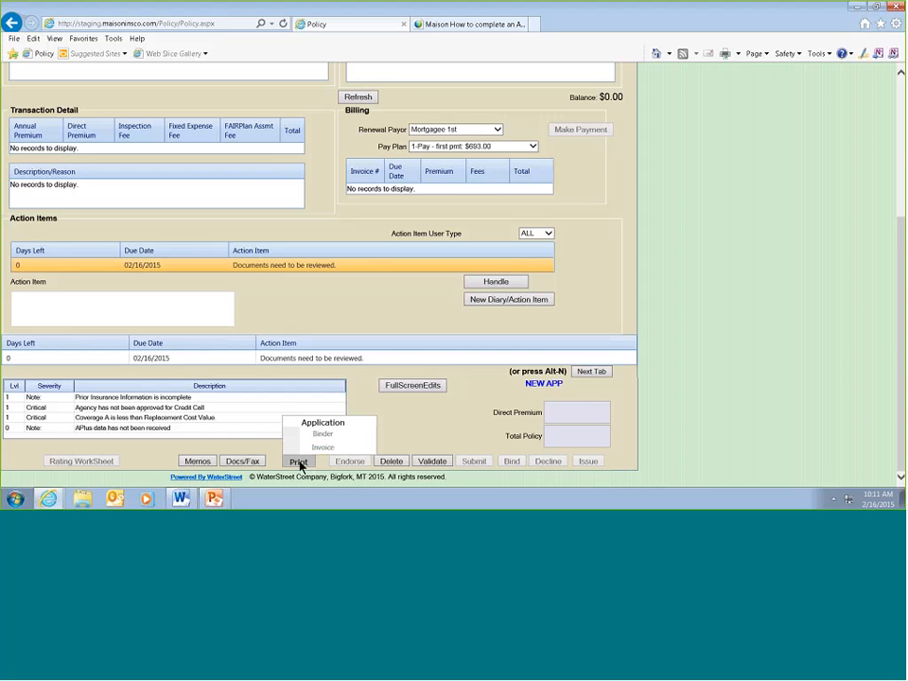